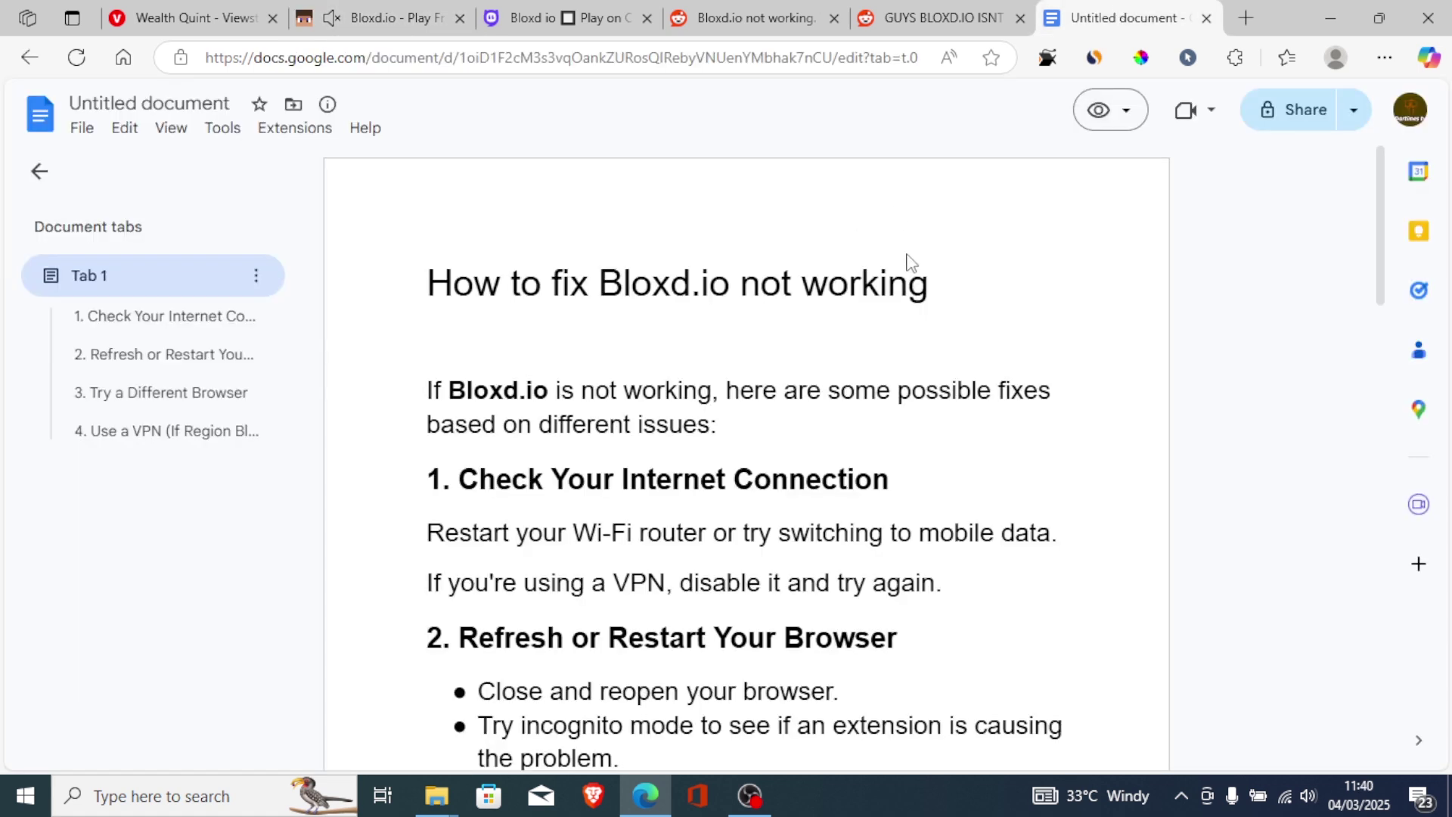
pyautogui.click(398, 18)
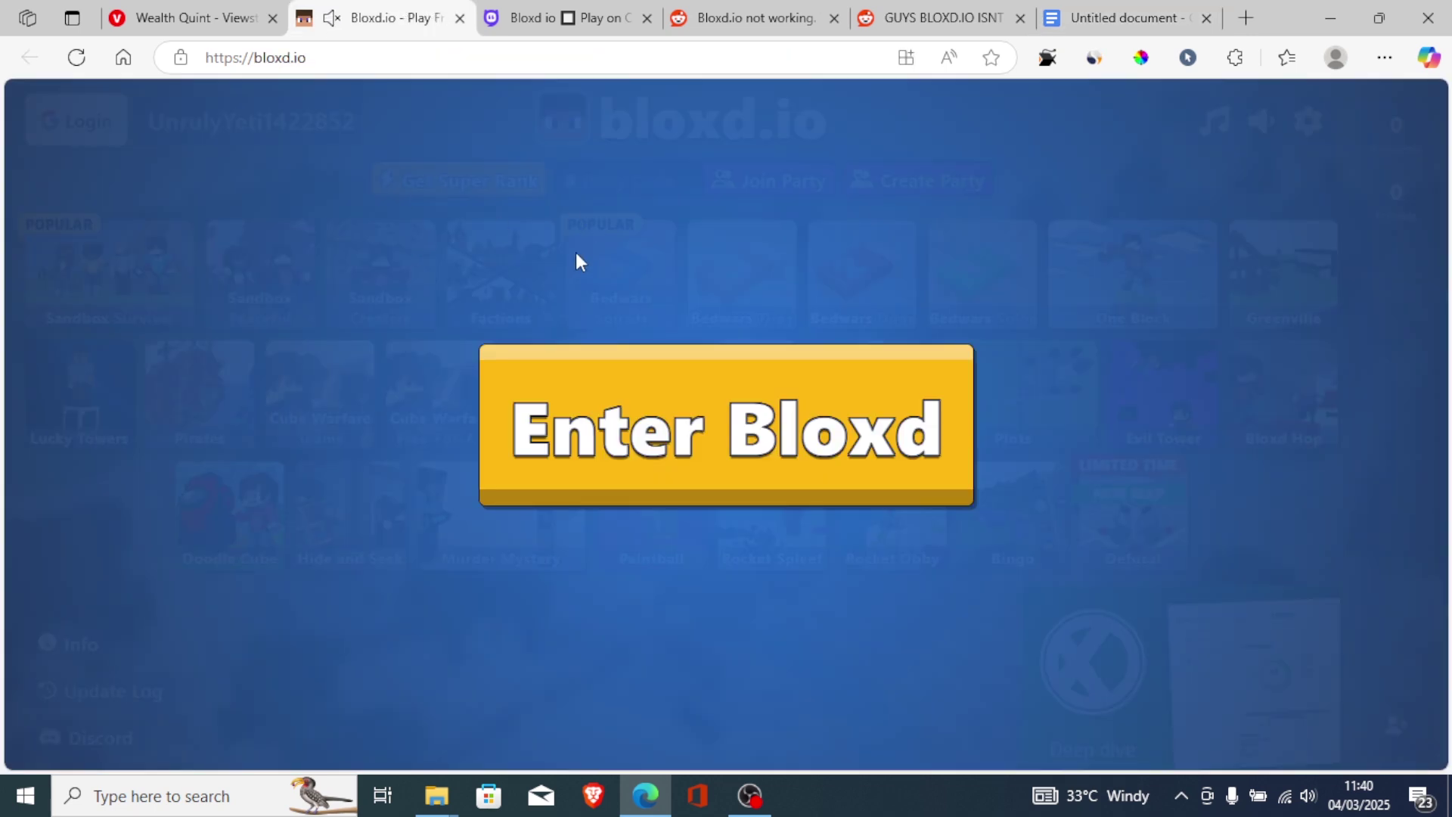
pyautogui.click(1090, 9)
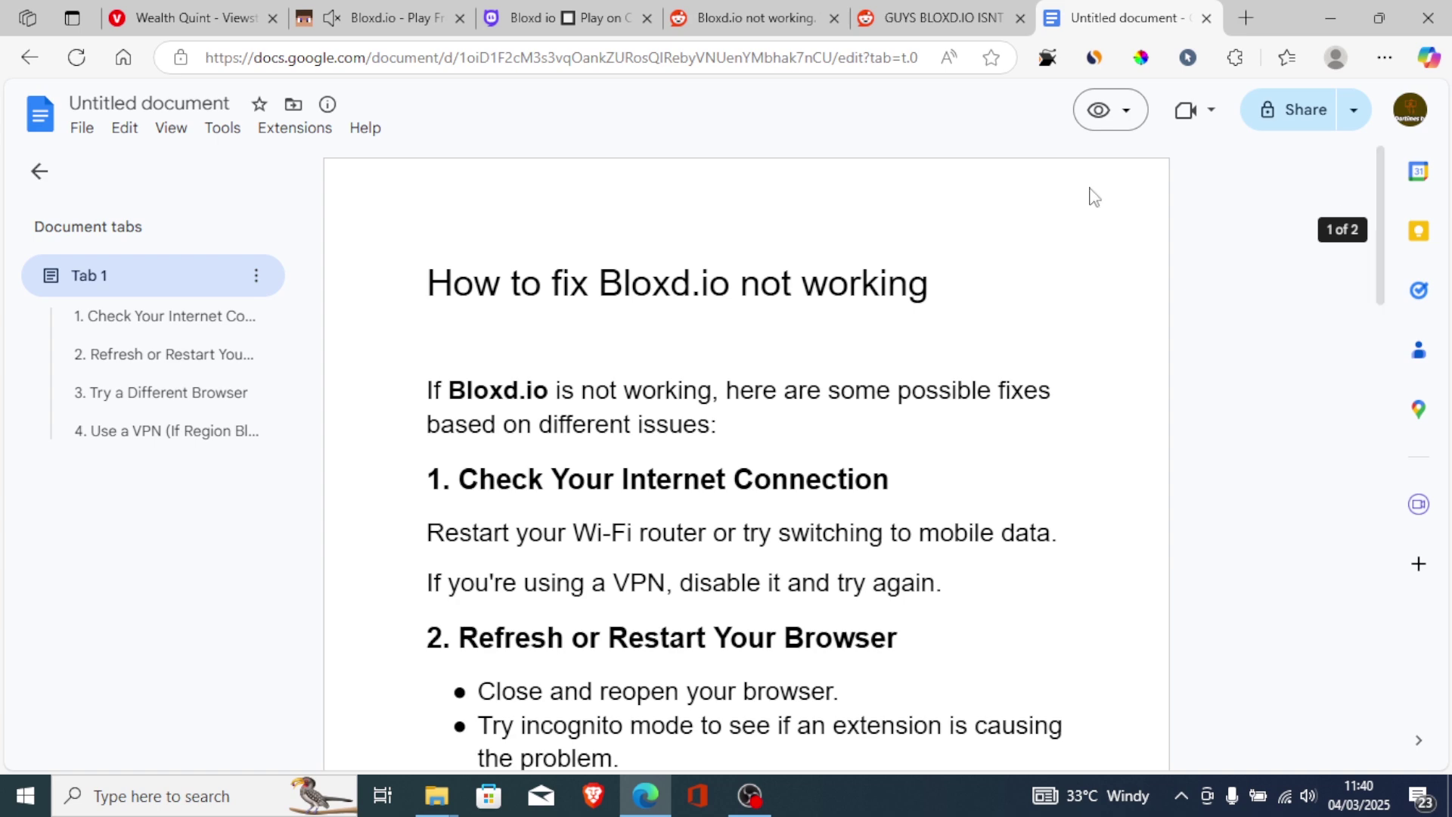
pyautogui.click(577, 9)
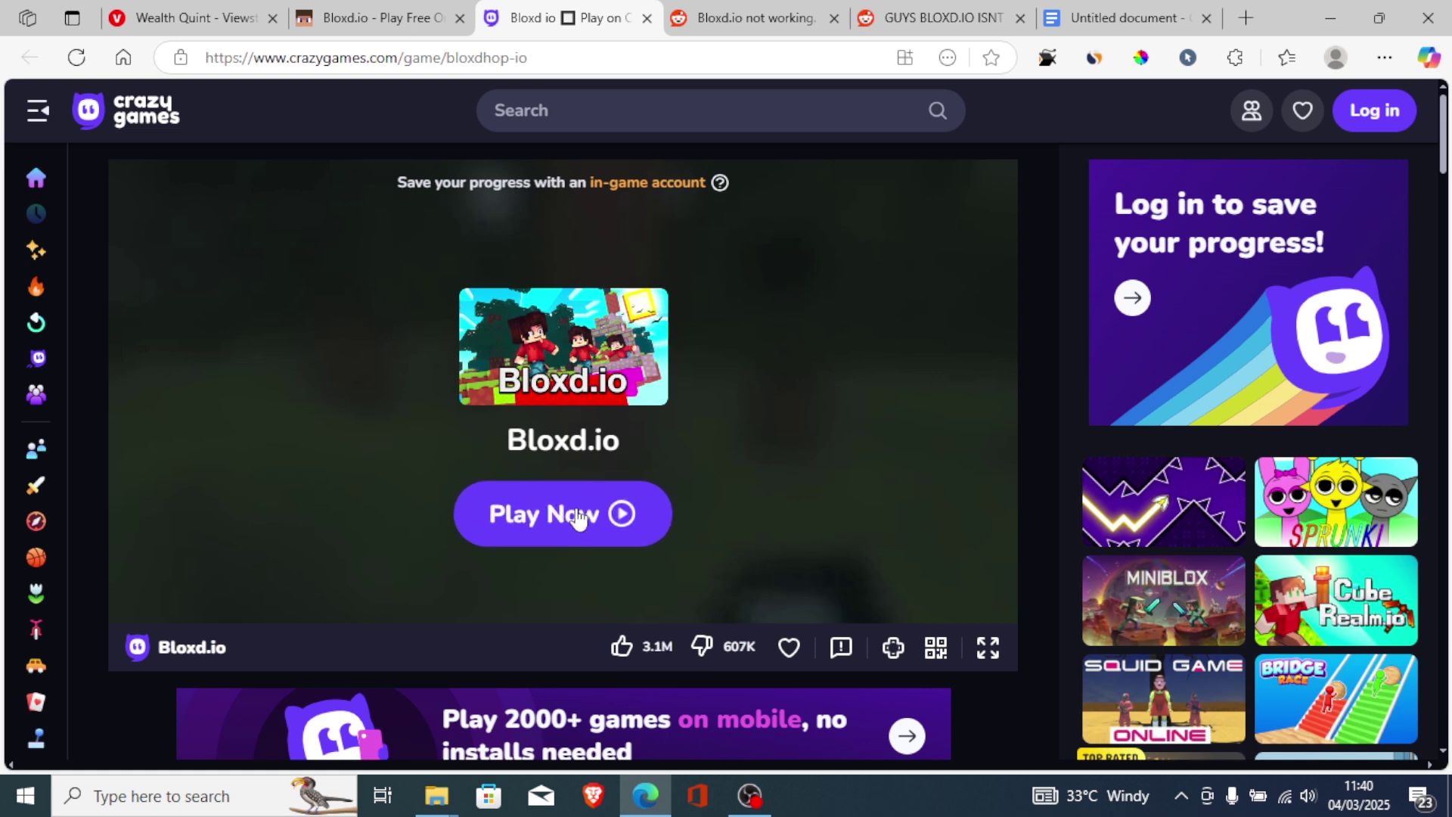
pyautogui.click(380, 17)
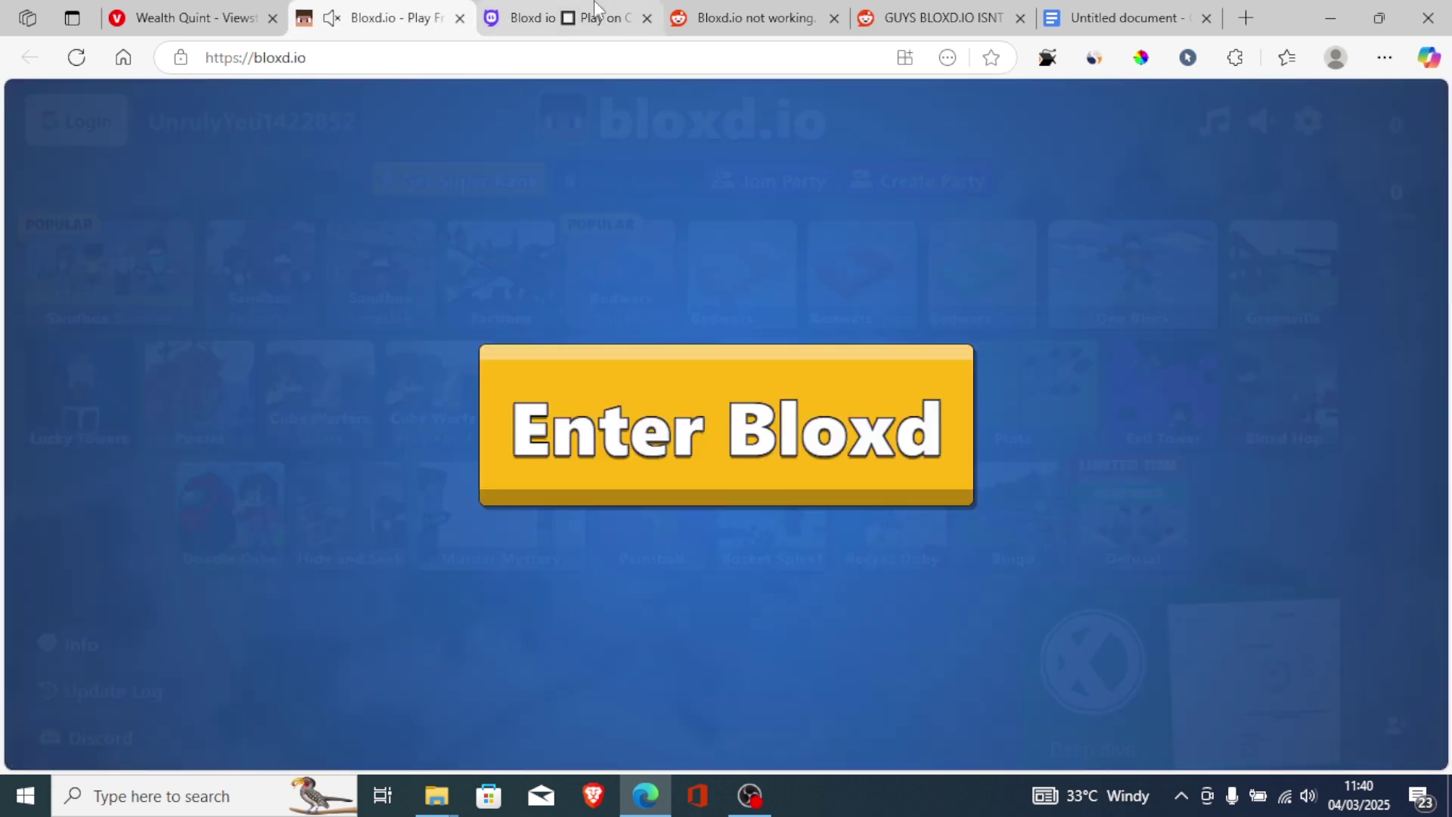
pyautogui.click(505, 18)
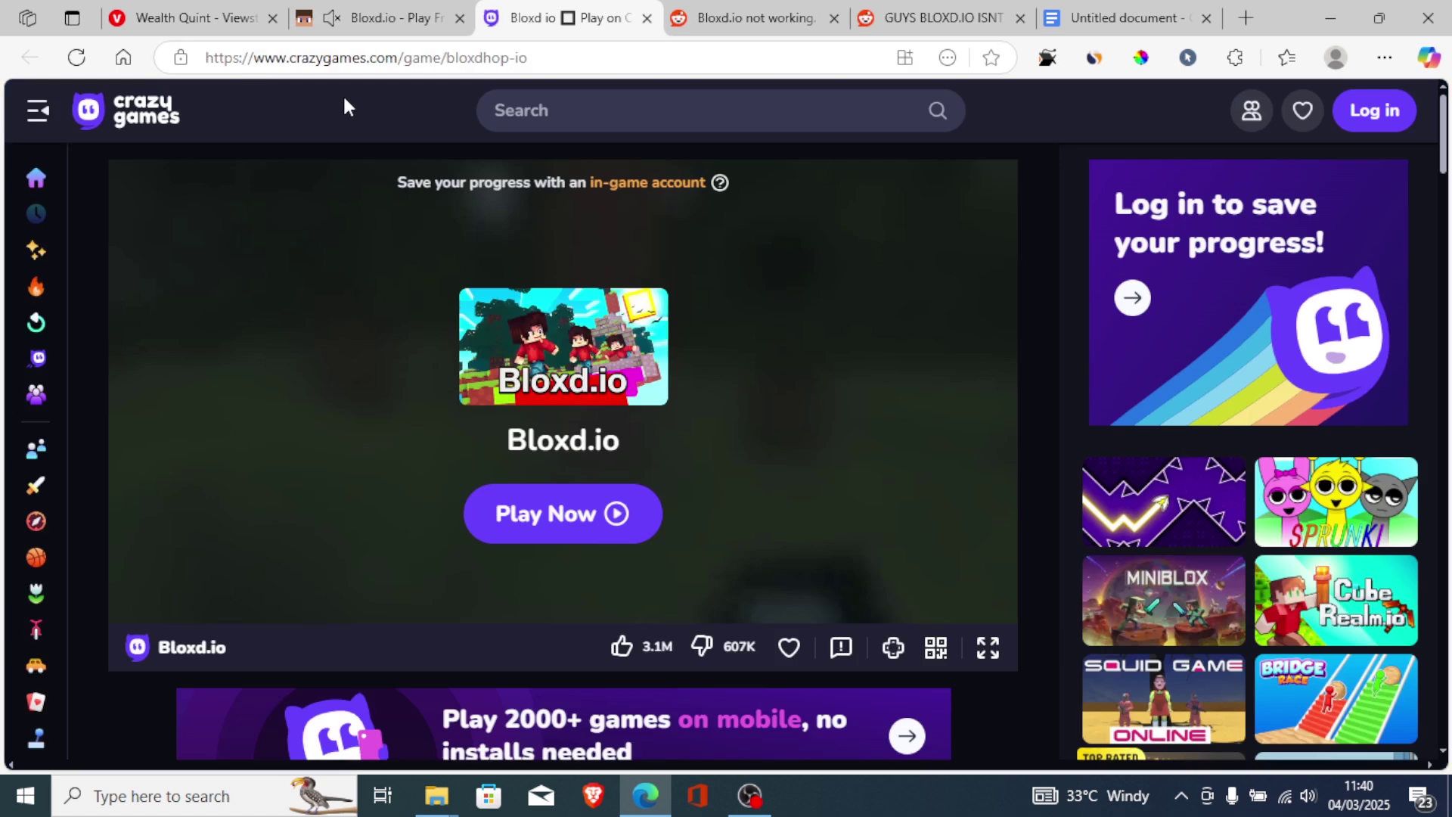
pyautogui.click(1084, 12)
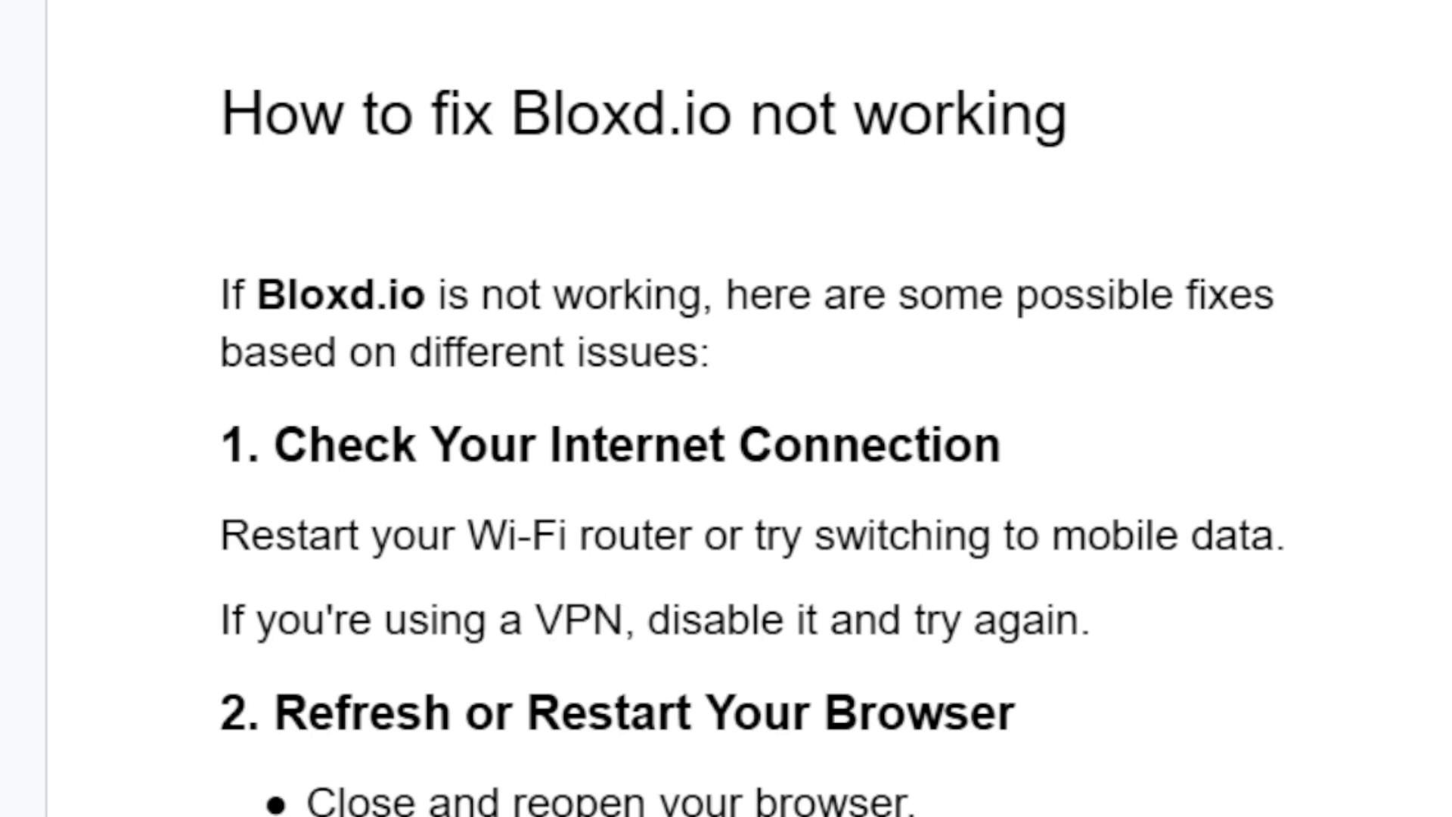
pyautogui.scroll(-3, 726, 409)
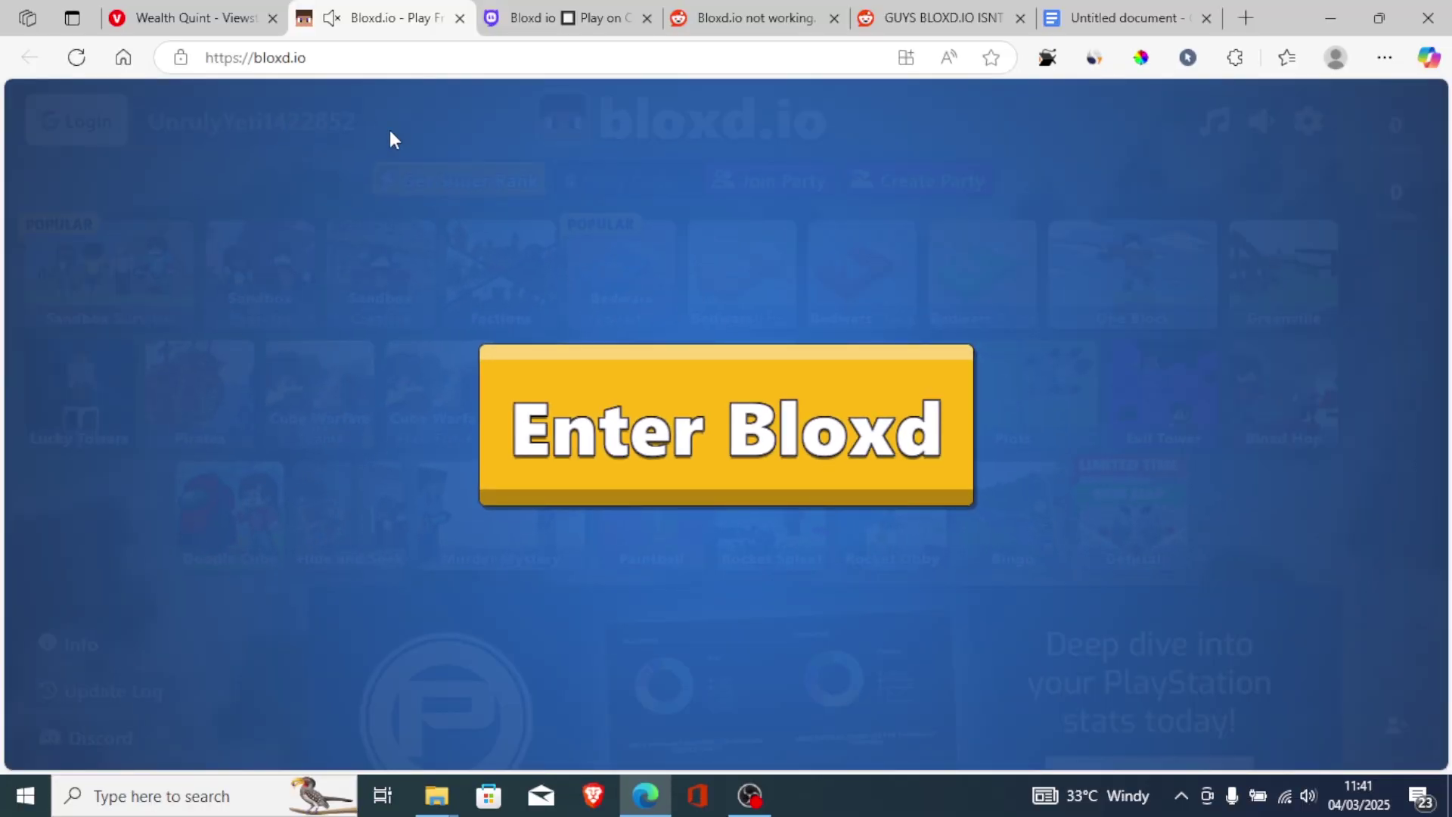
pyautogui.click(363, 62)
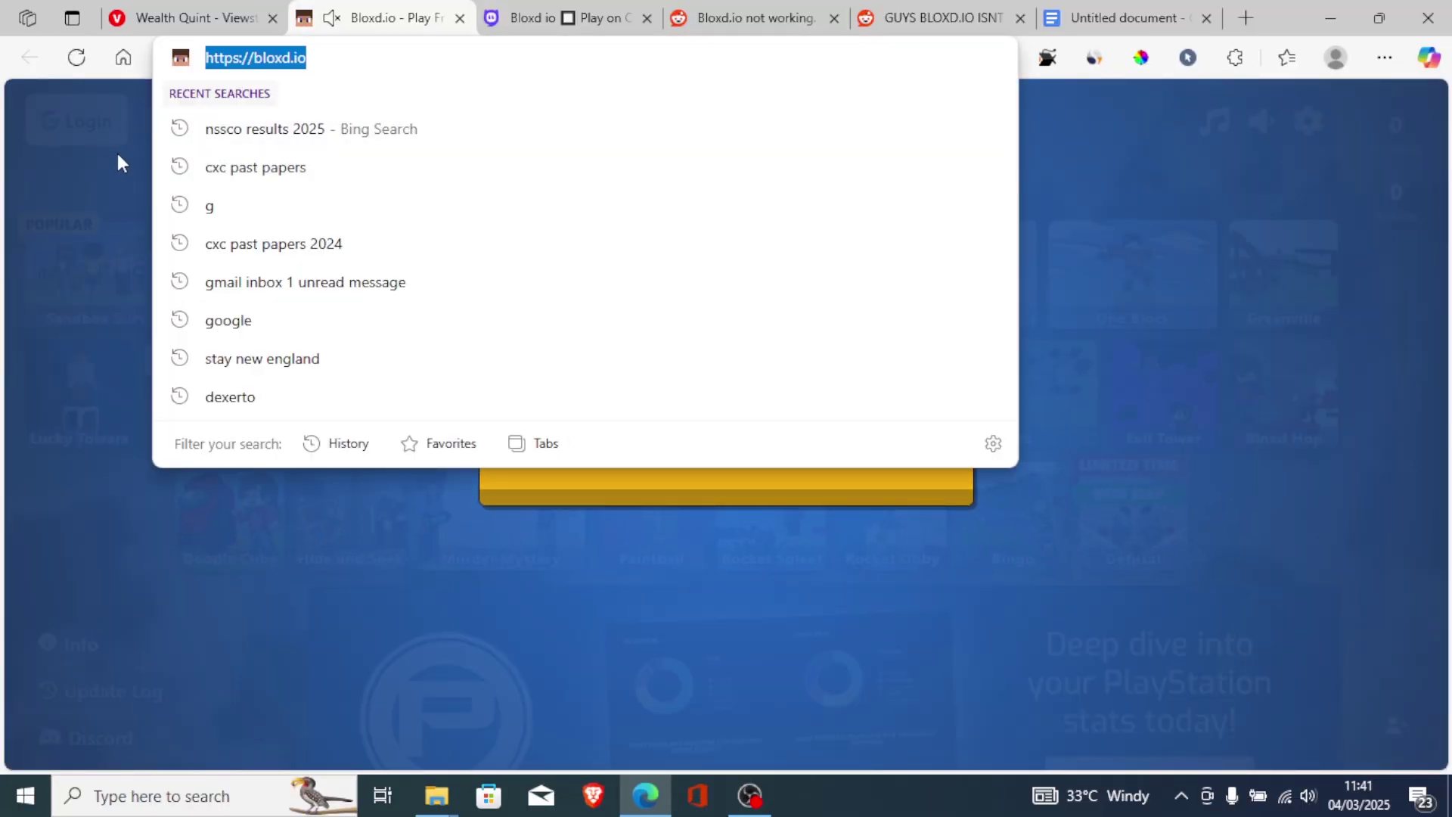
pyautogui.click(116, 149)
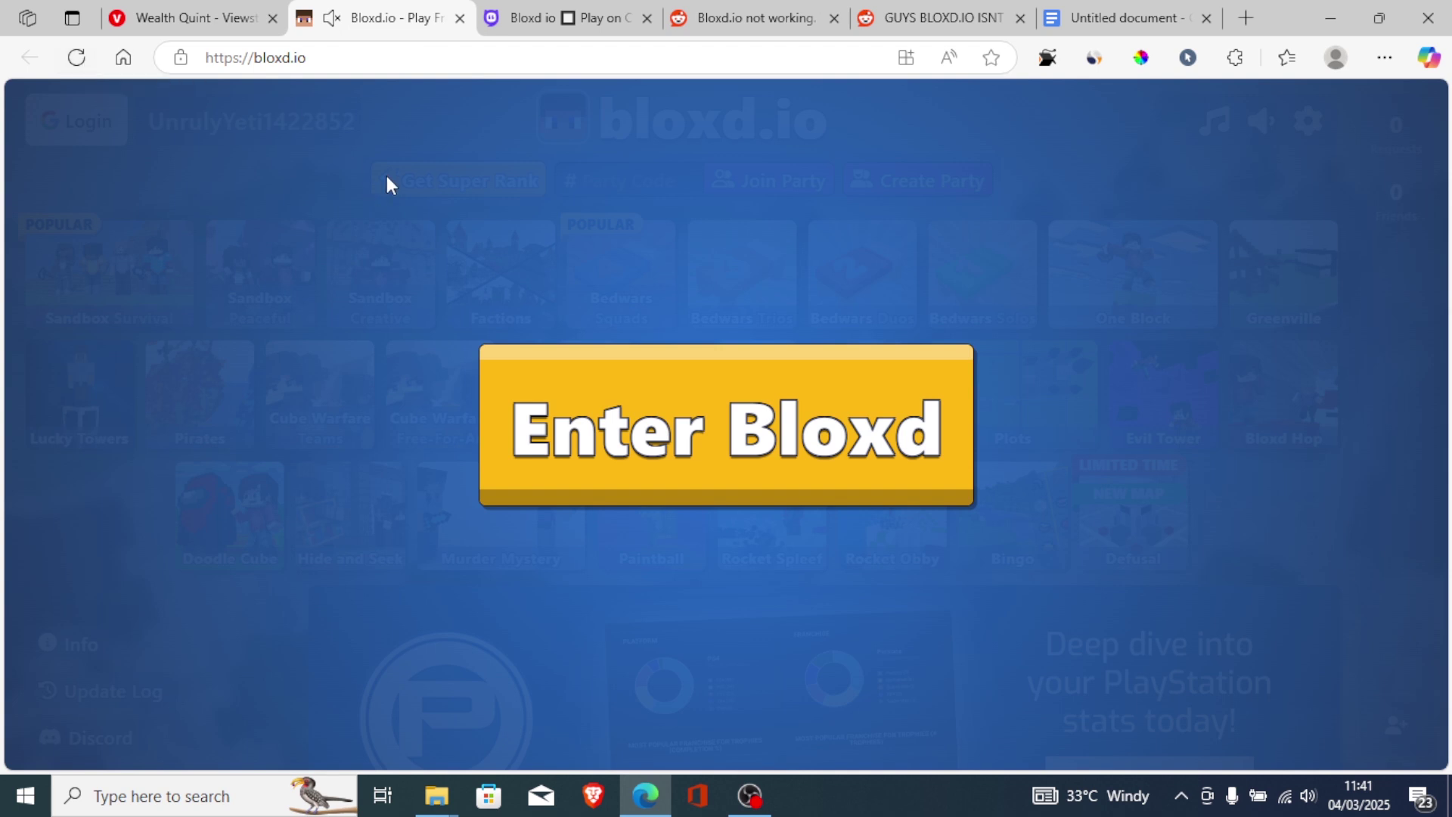
pyautogui.click(1101, 11)
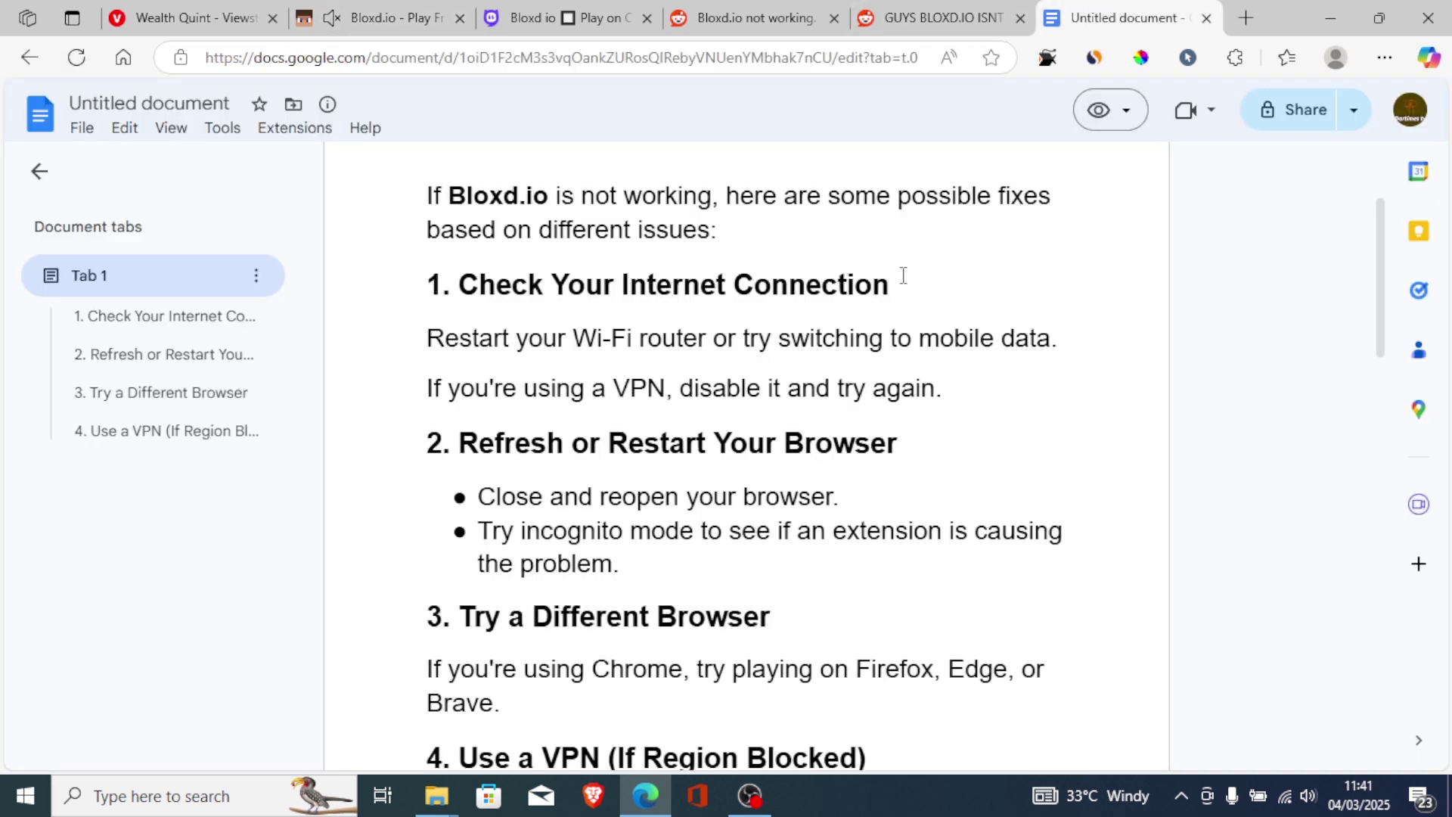
pyautogui.moveTo(1381, 330); pyautogui.dragTo(1382, 391)
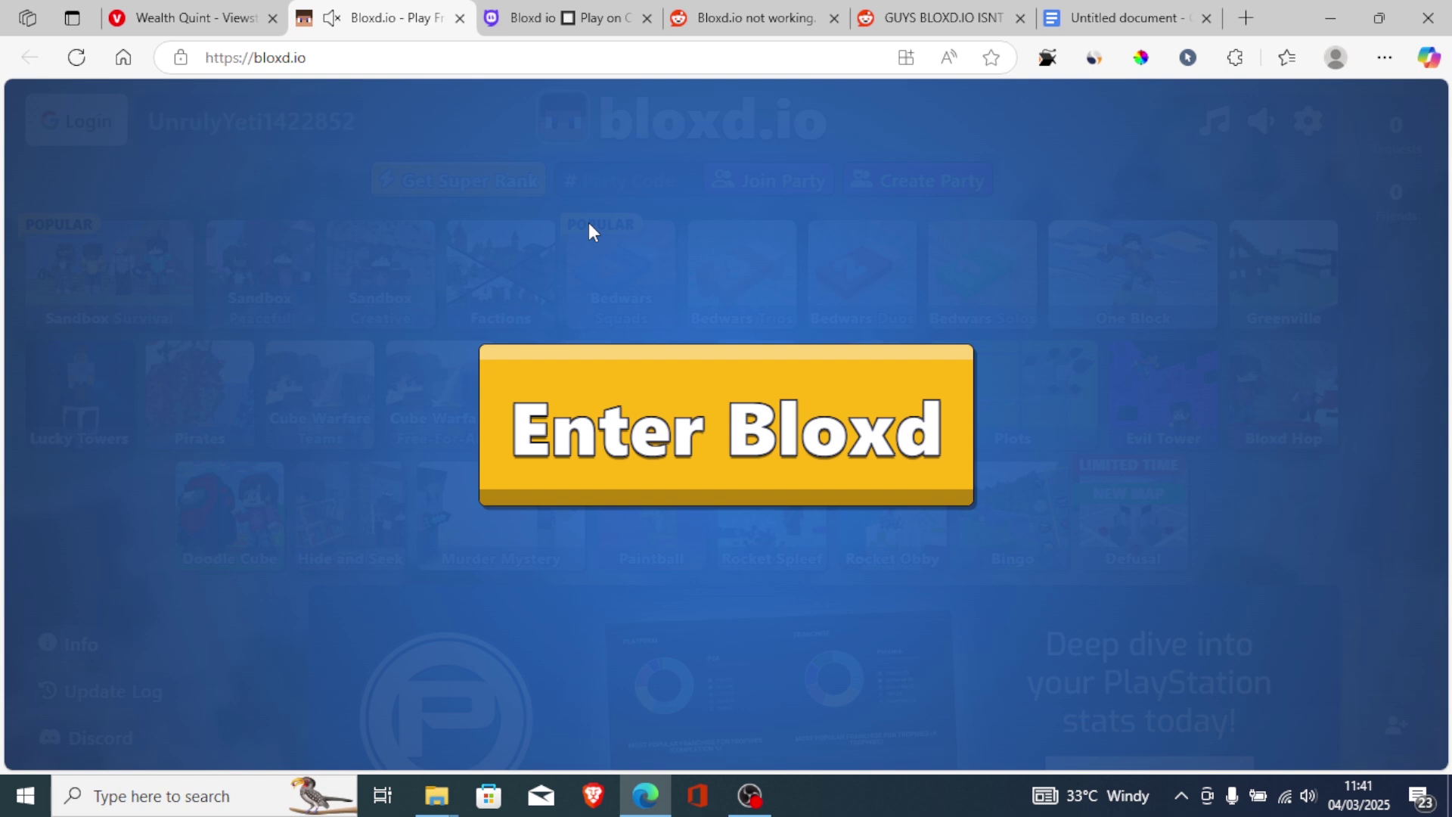
pyautogui.click(1124, 16)
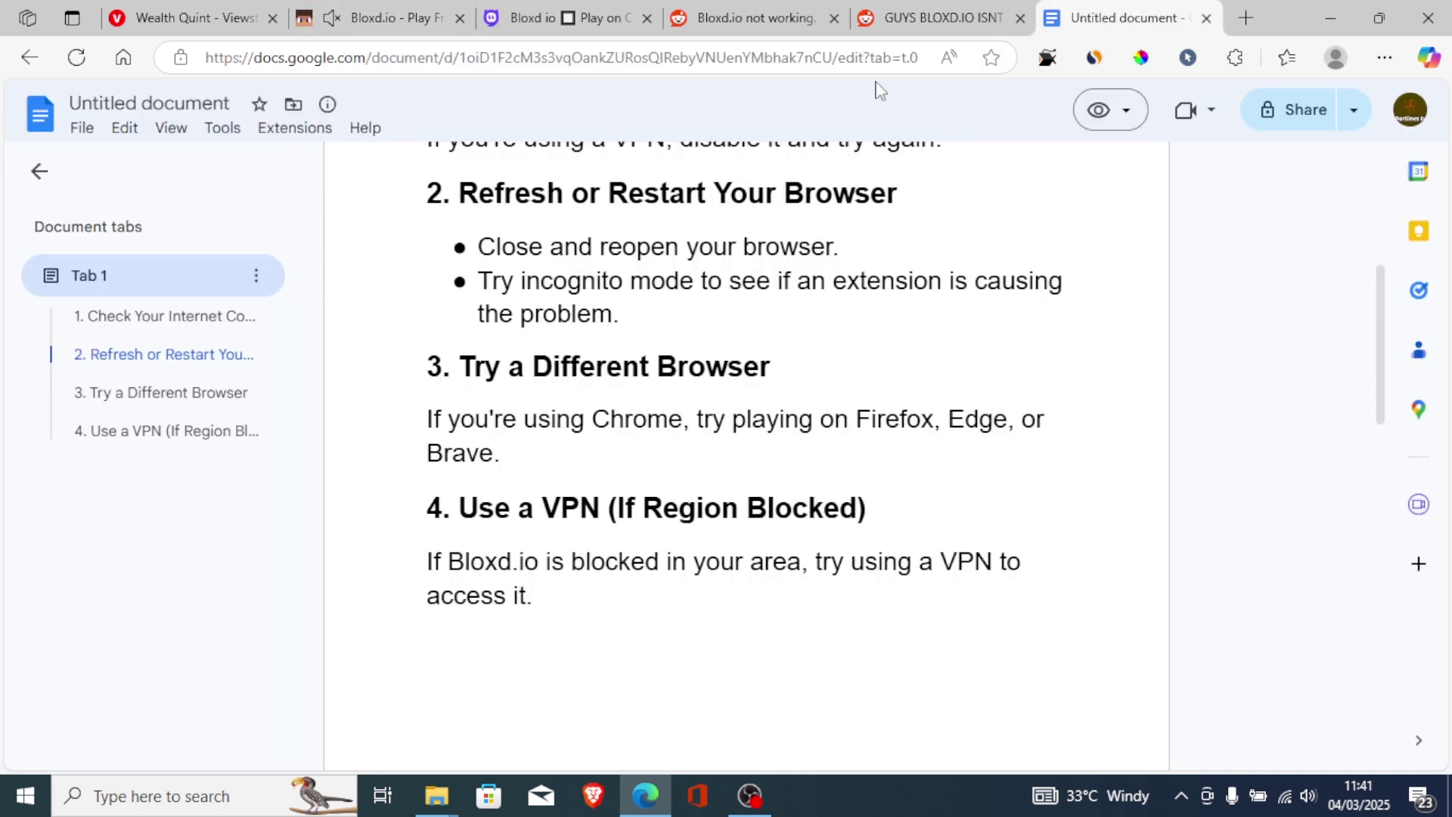
pyautogui.click(387, 18)
pyautogui.click(1094, 2)
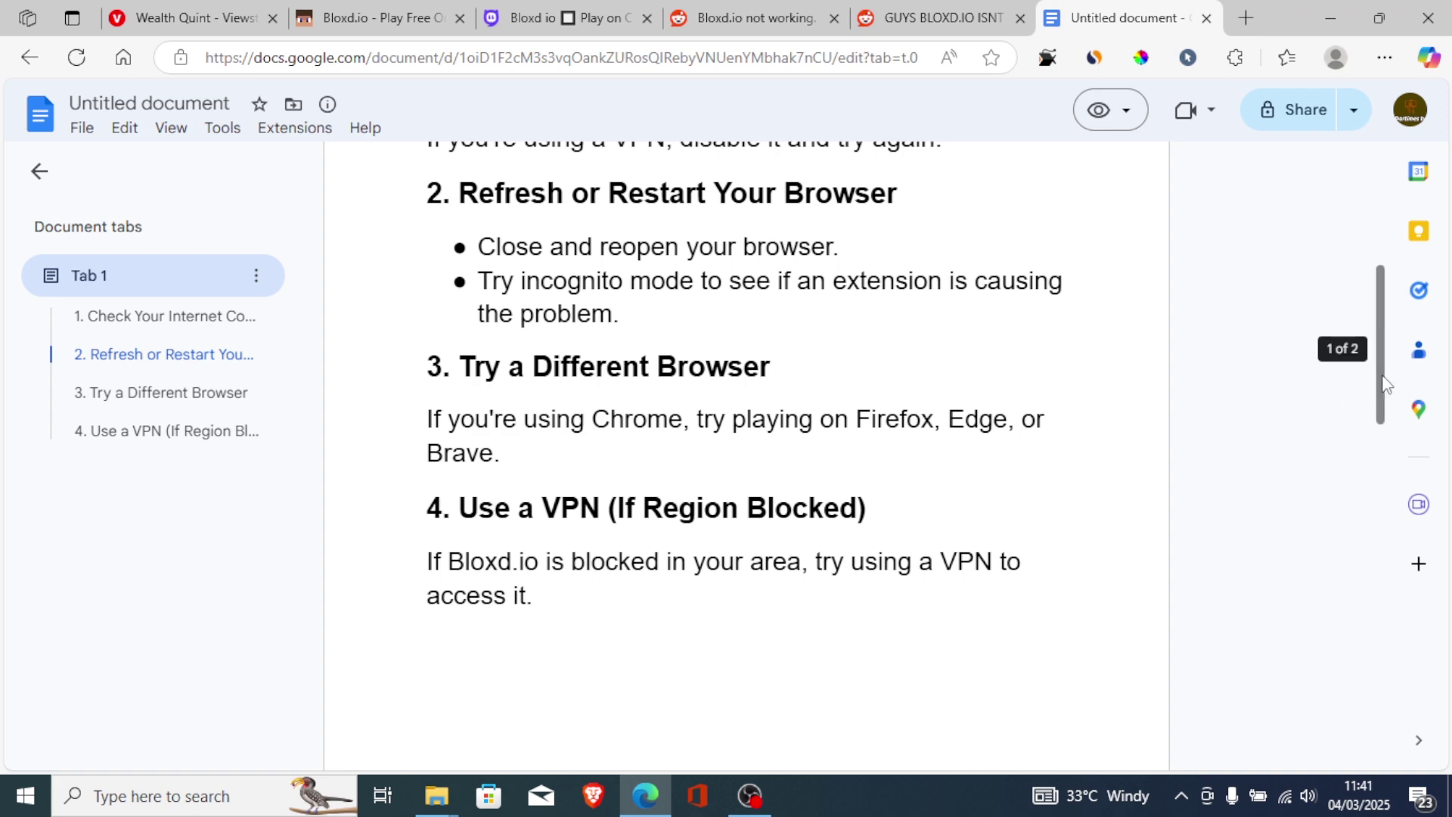
pyautogui.moveTo(1382, 389); pyautogui.dragTo(1376, 218)
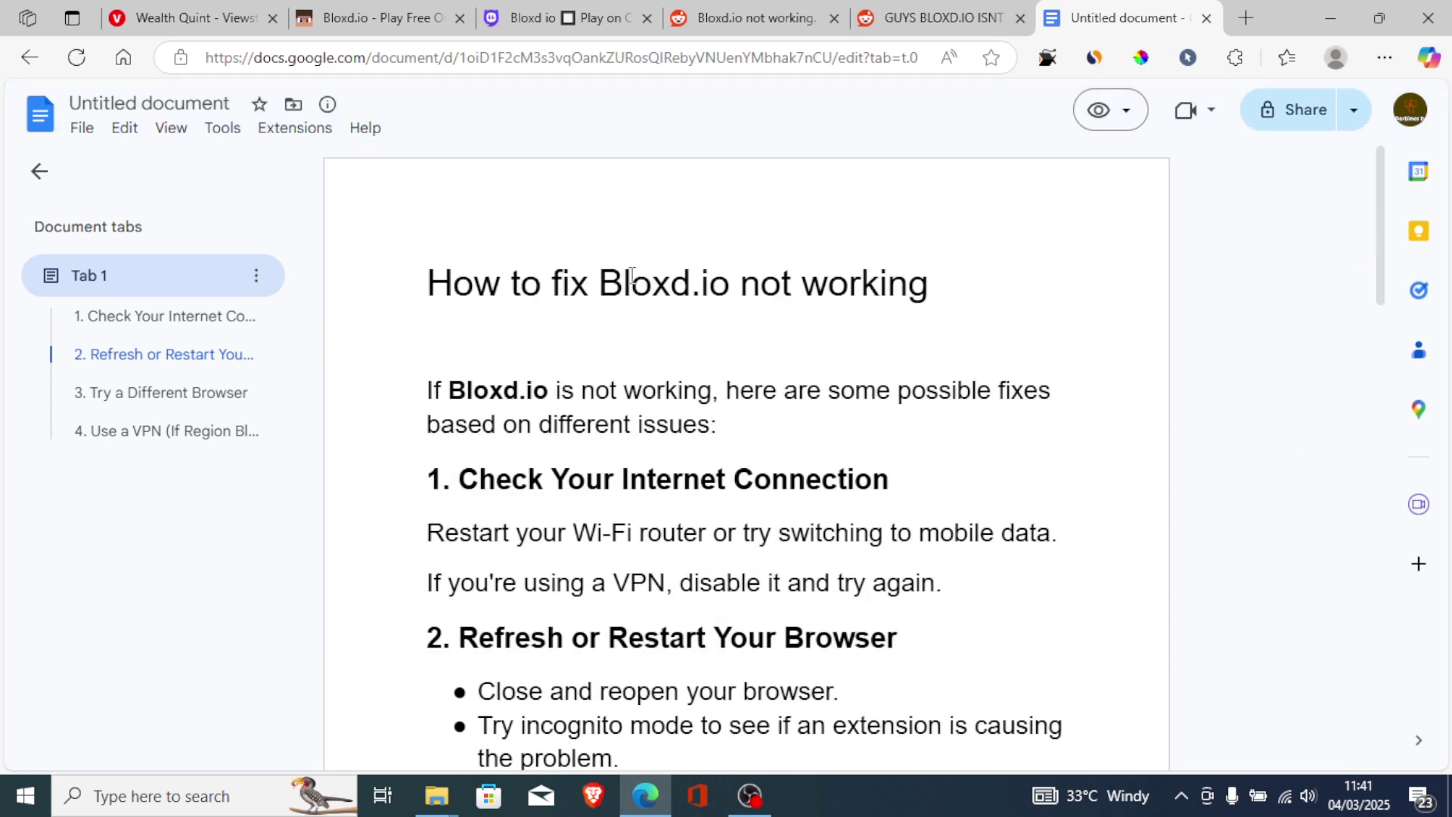
pyautogui.click(420, 18)
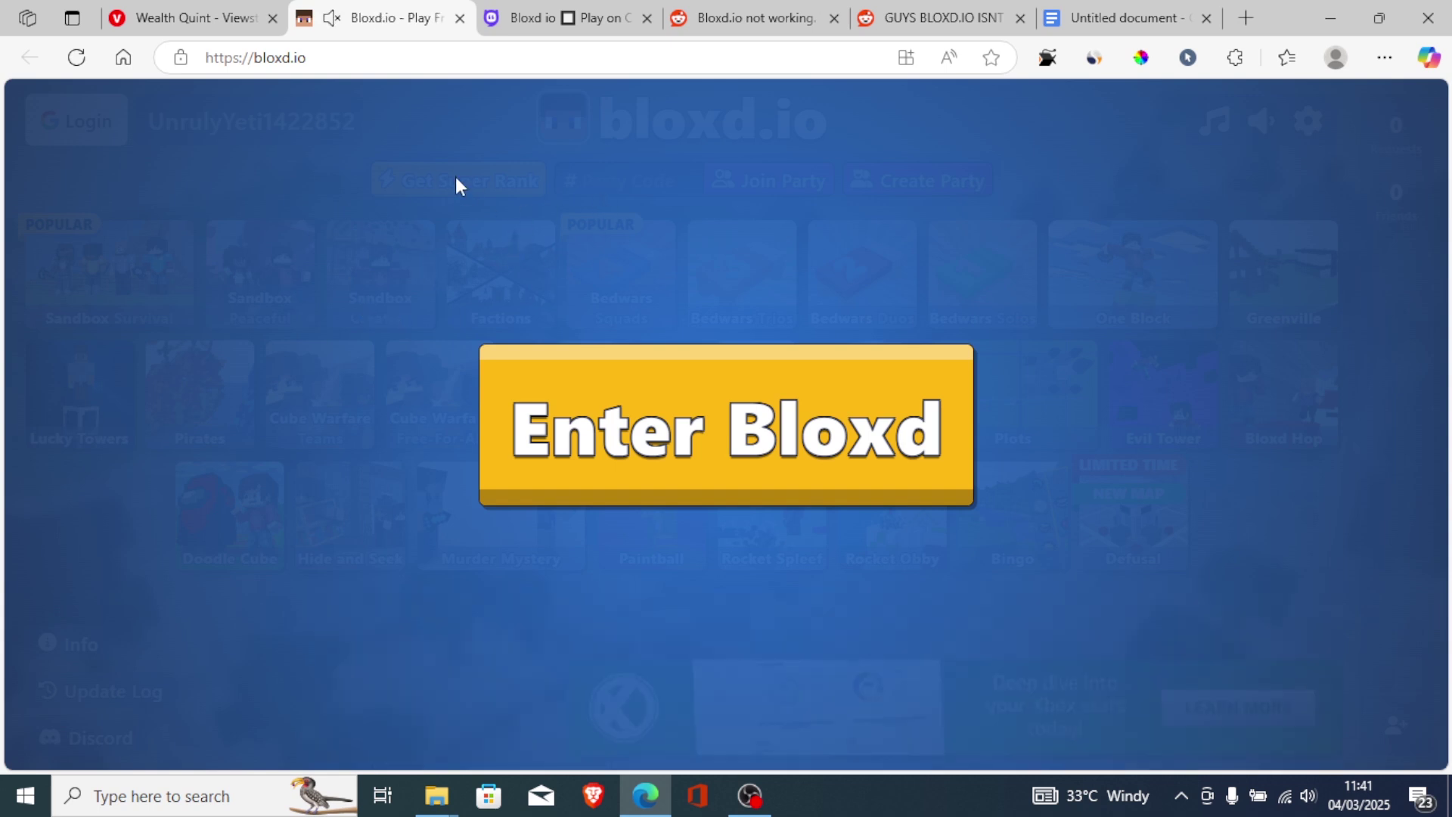
pyautogui.click(1106, 14)
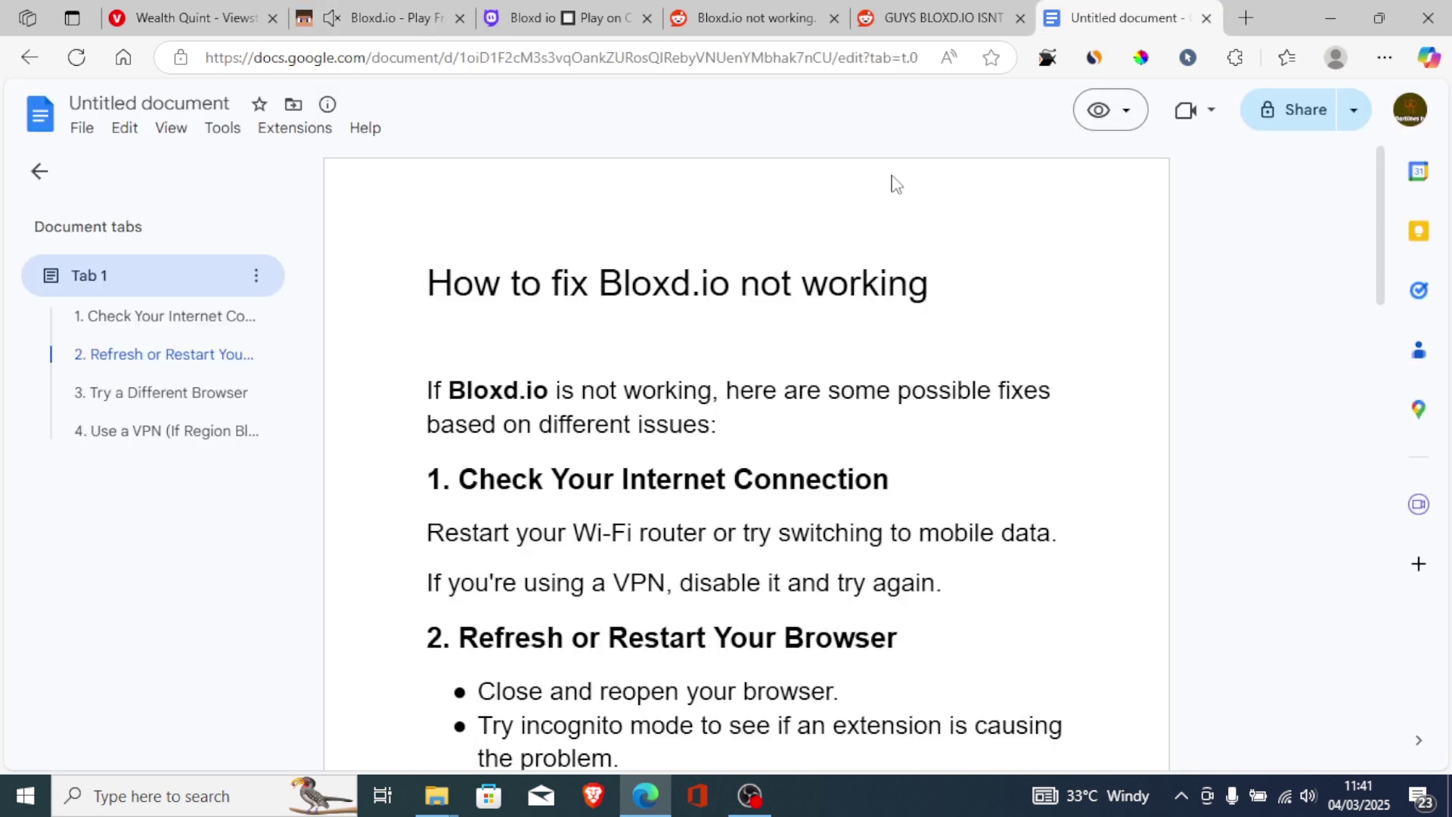